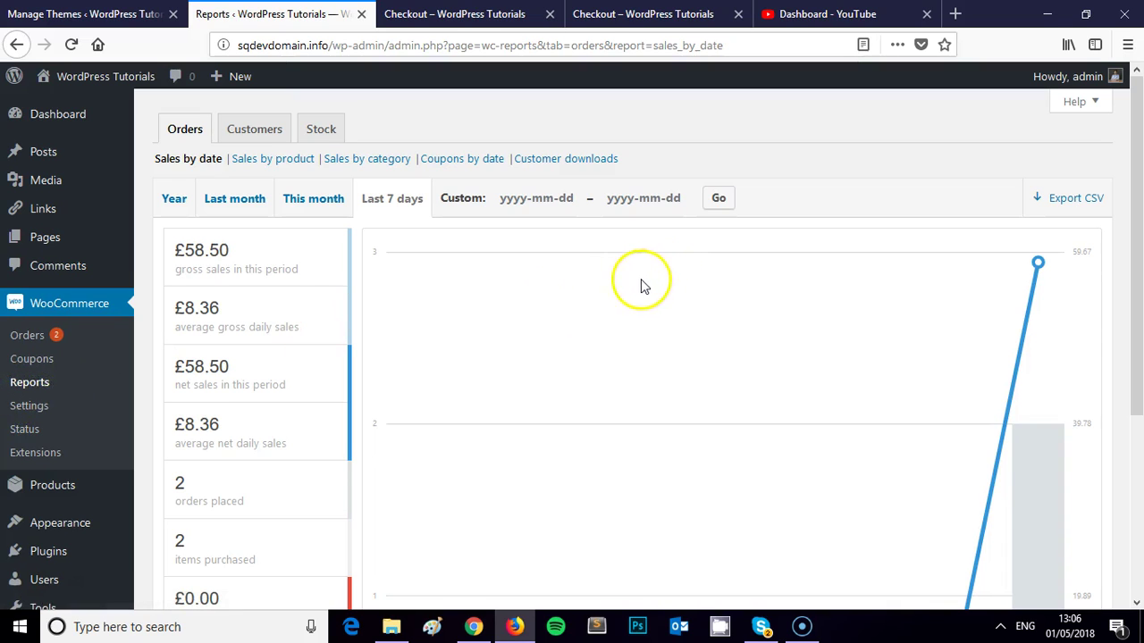
Step: Scroll down the last-7-days Sales by date report, showing £58.50 gross sales from 2 orders
scroll(637, 286, "down", 2)
scroll(637, 286, "up", 2)
scroll(637, 287, "down", 2)
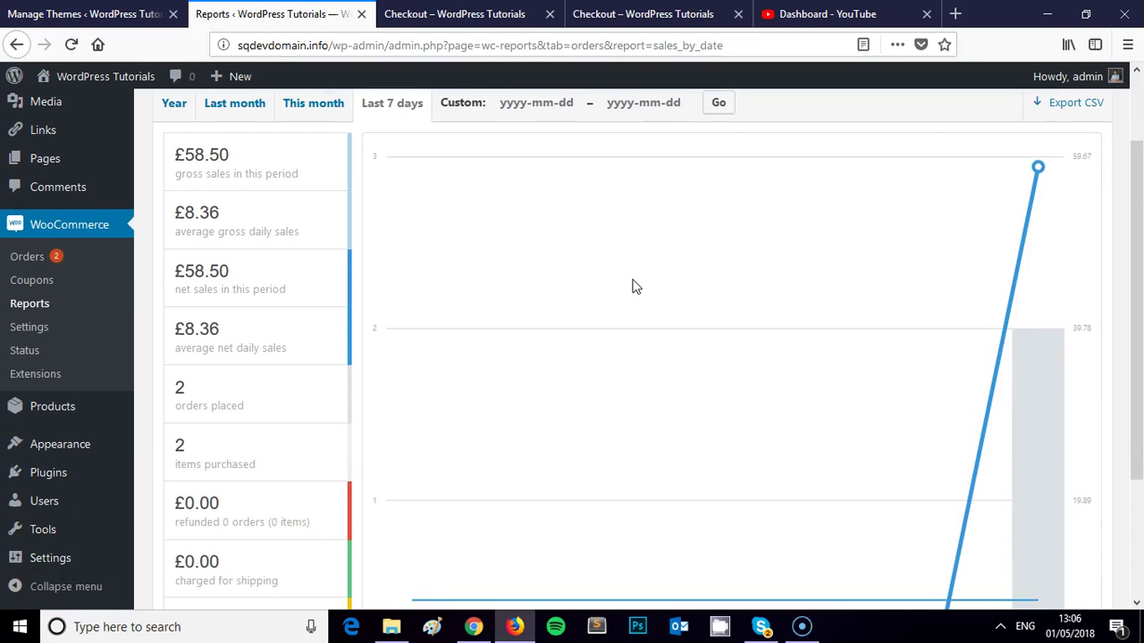
scroll(631, 286, "down", 1)
scroll(630, 285, "up", 3)
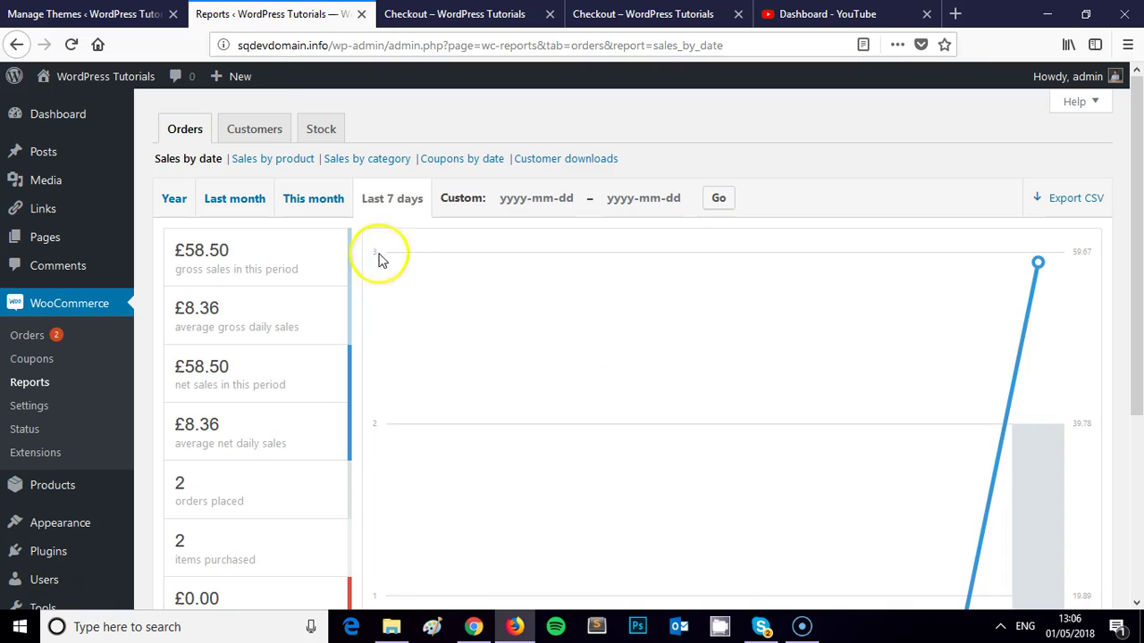
scroll(485, 286, "down", 2)
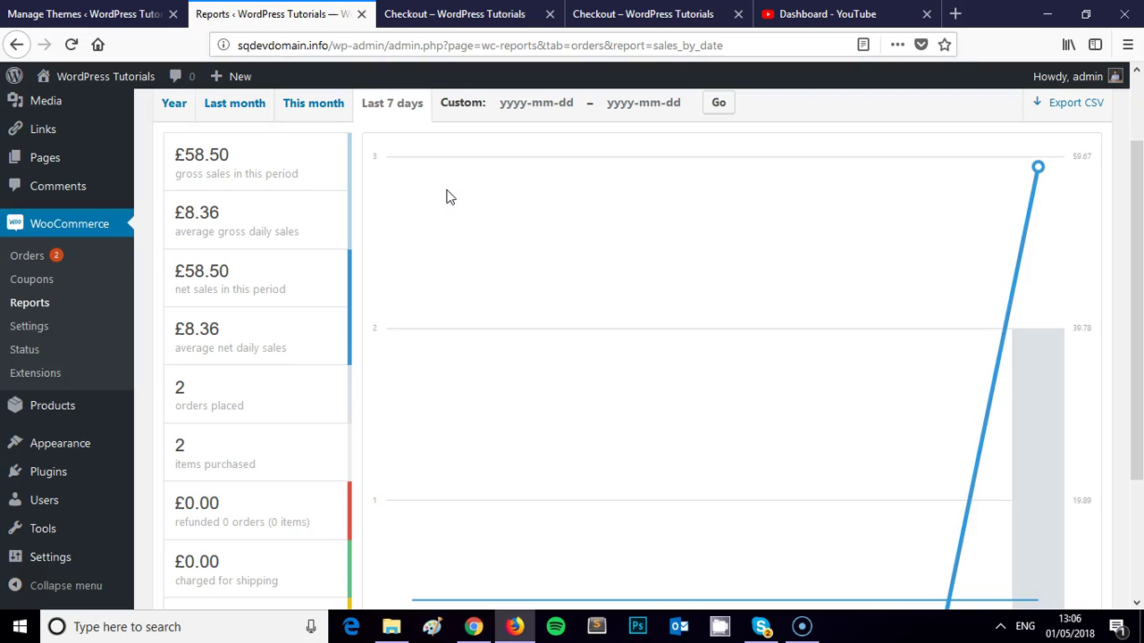
left_click(303, 216)
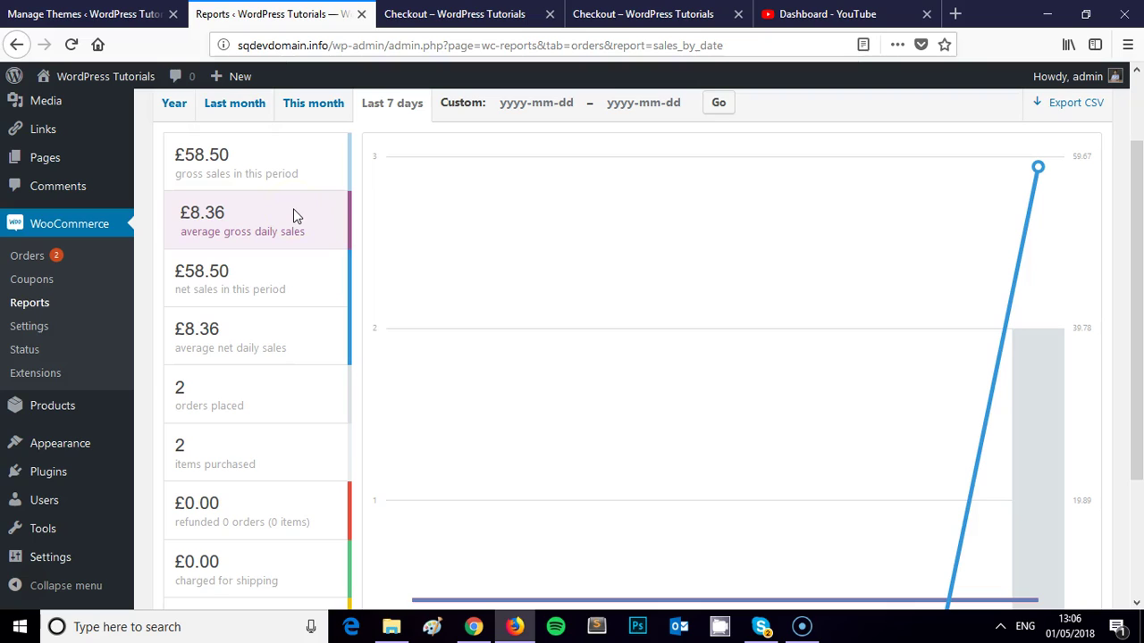
left_click(275, 212)
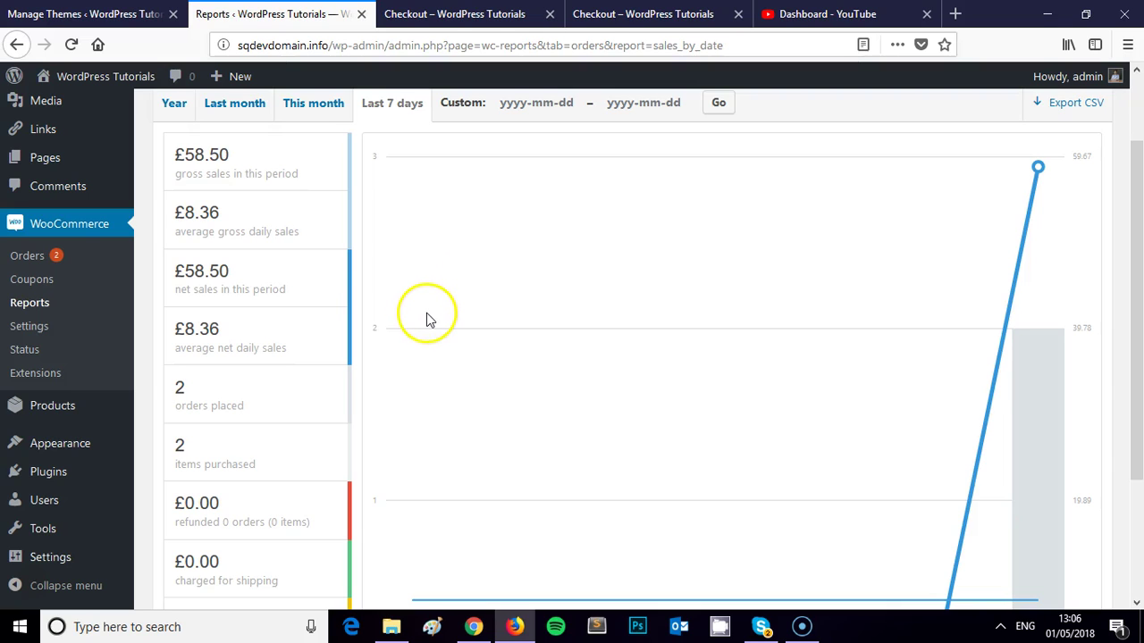
scroll(268, 260, "down", 2)
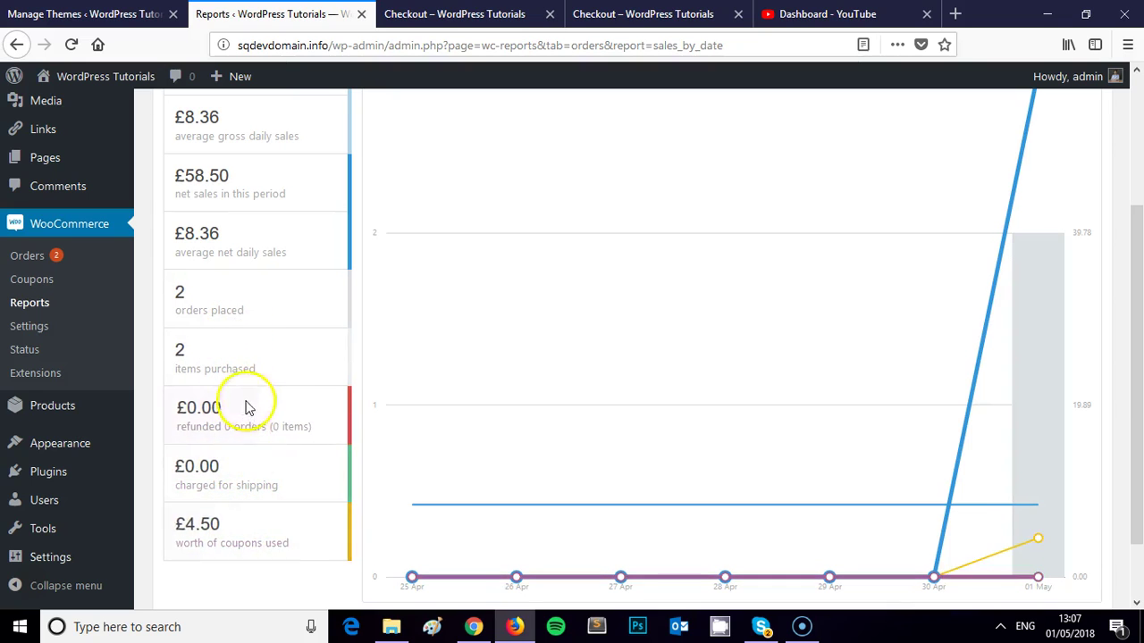
scroll(245, 205, "up", 2)
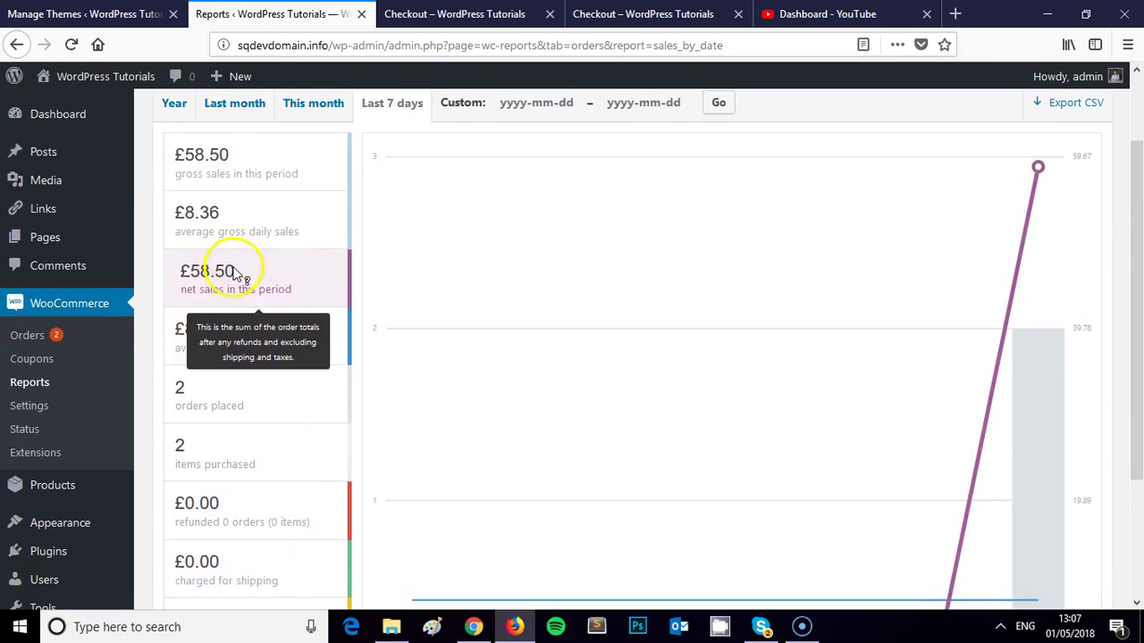
scroll(235, 268, "down", 2)
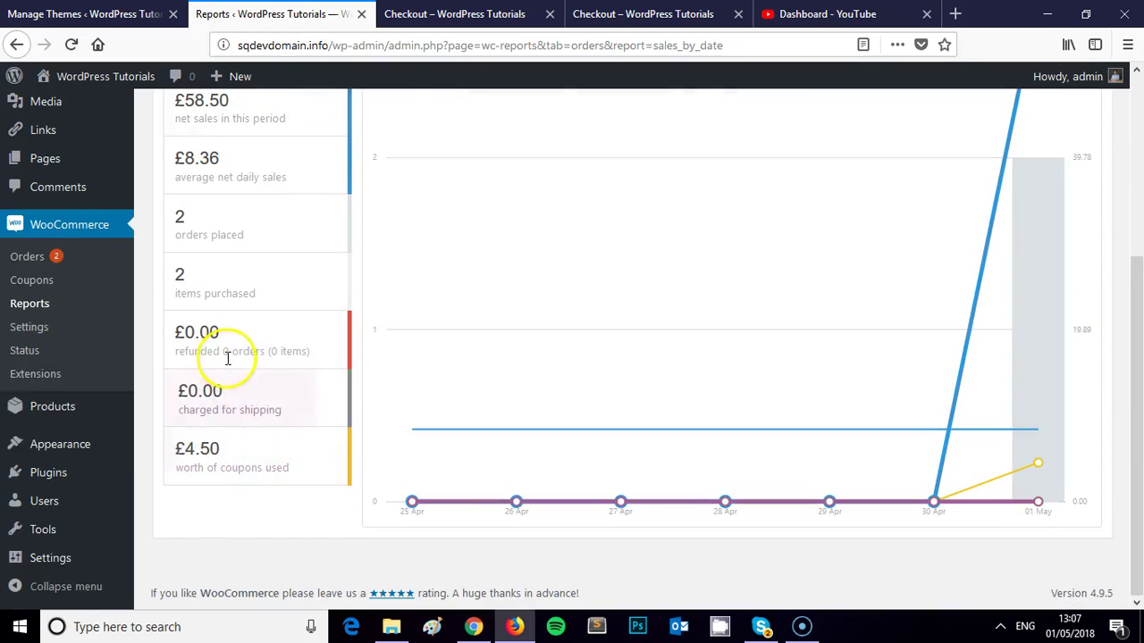
scroll(235, 319, "up", 3)
scroll(237, 339, "down", 2)
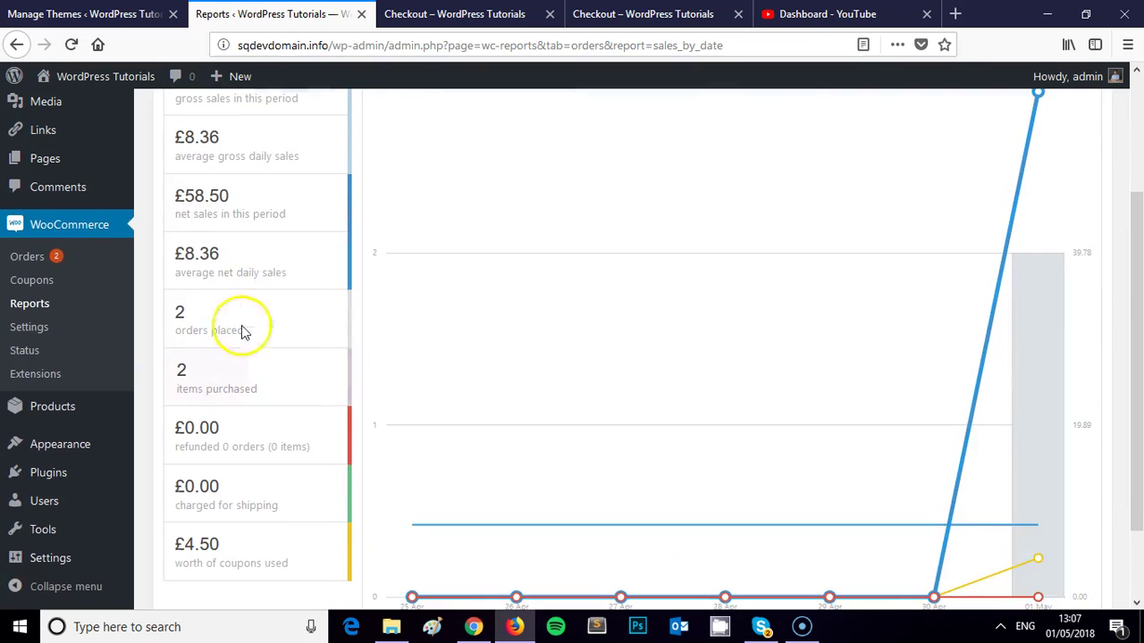
scroll(256, 286, "up", 3)
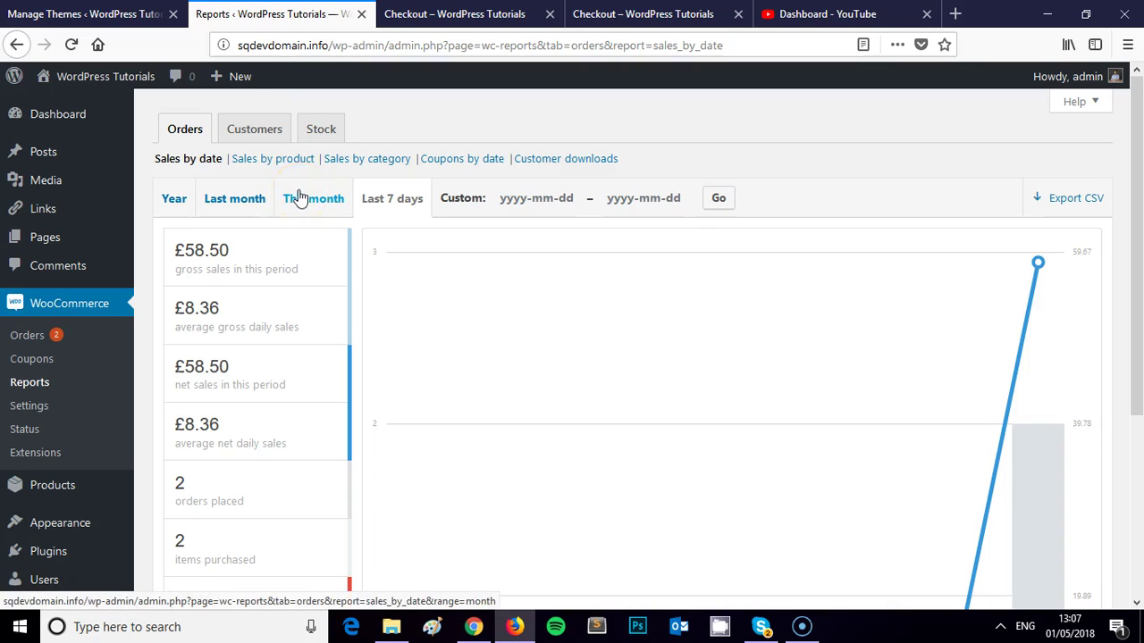
left_click(250, 129)
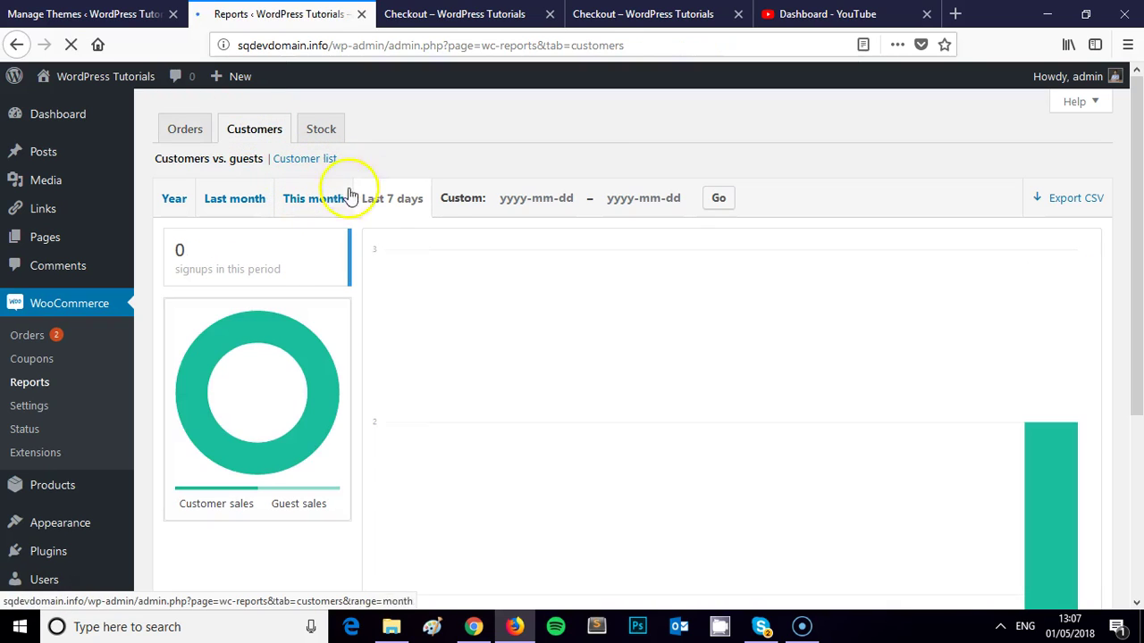
scroll(536, 309, "down", 2)
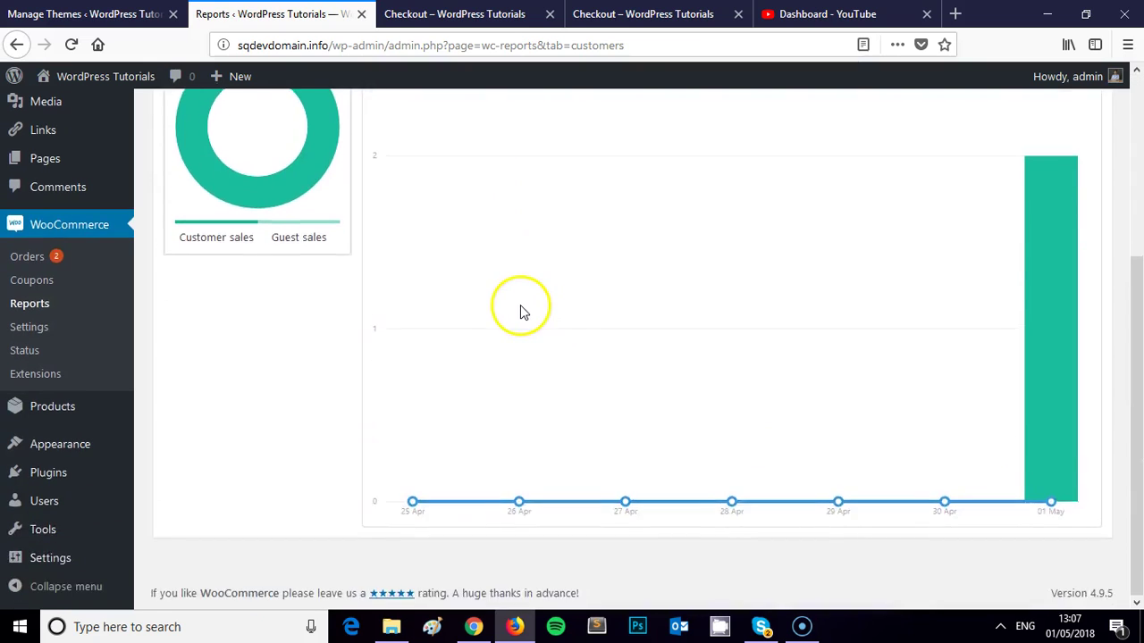
scroll(523, 311, "up", 3)
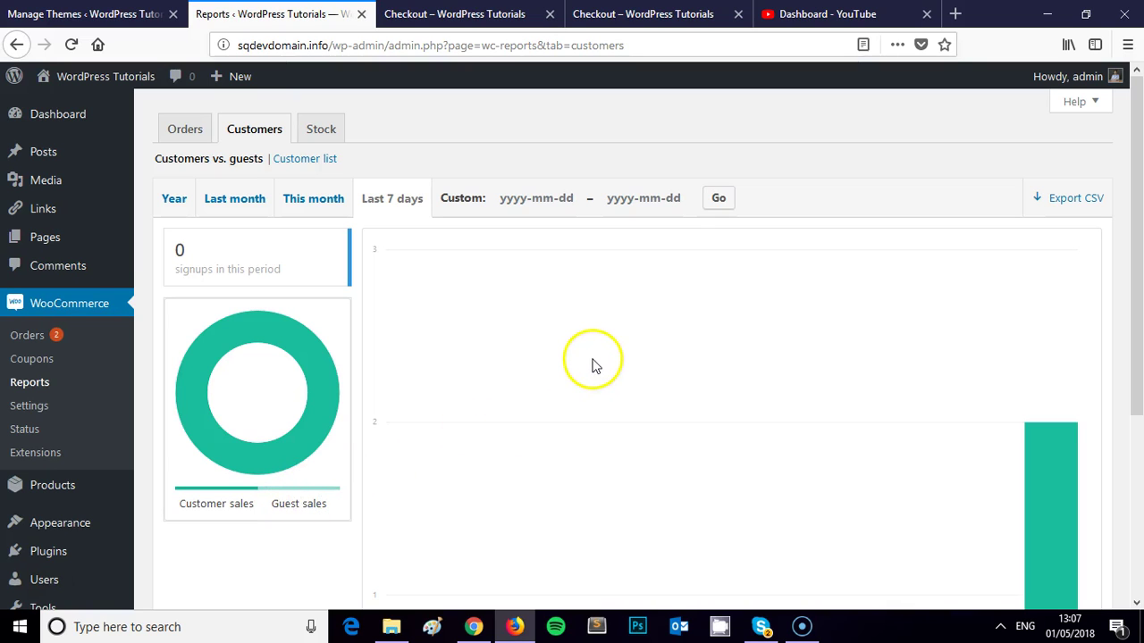
scroll(596, 366, "down", 3)
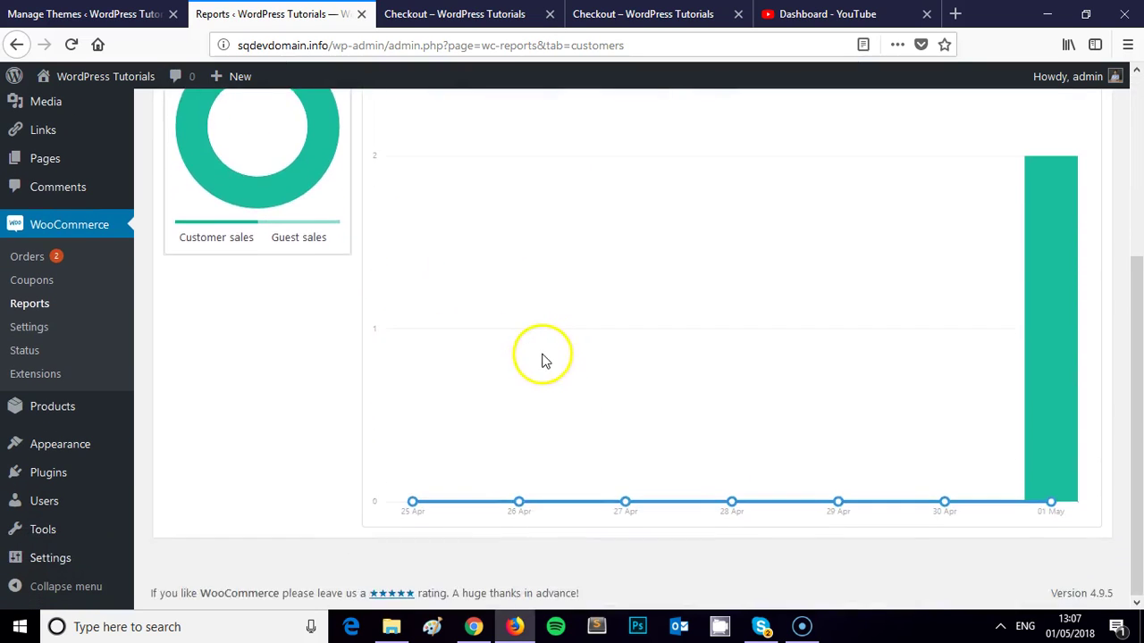
scroll(542, 360, "up", 3)
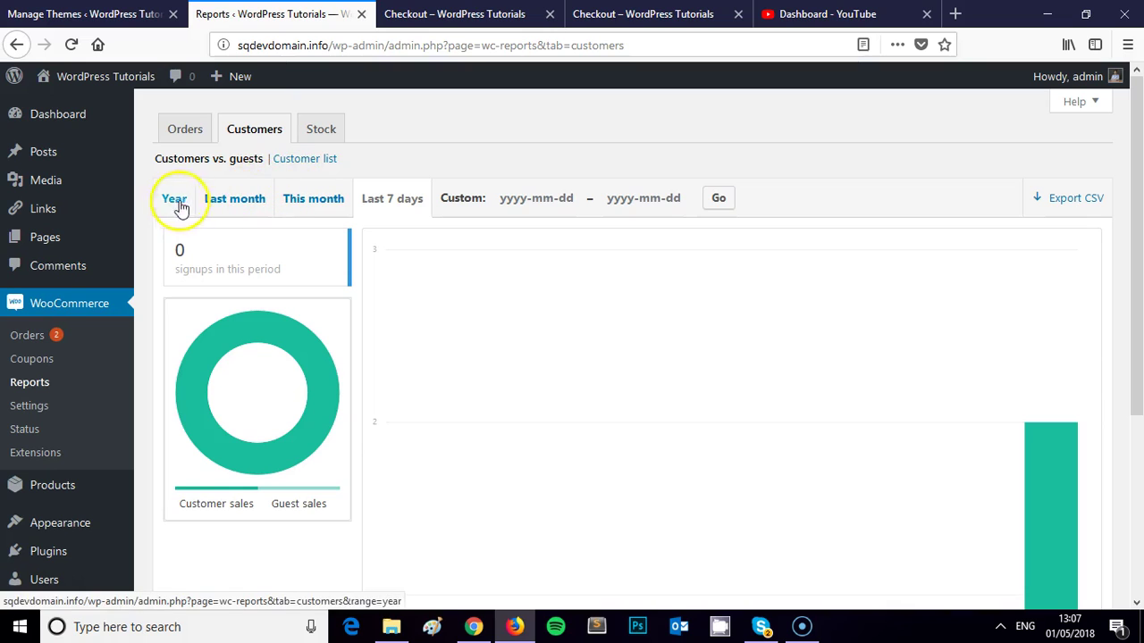
left_click(186, 131)
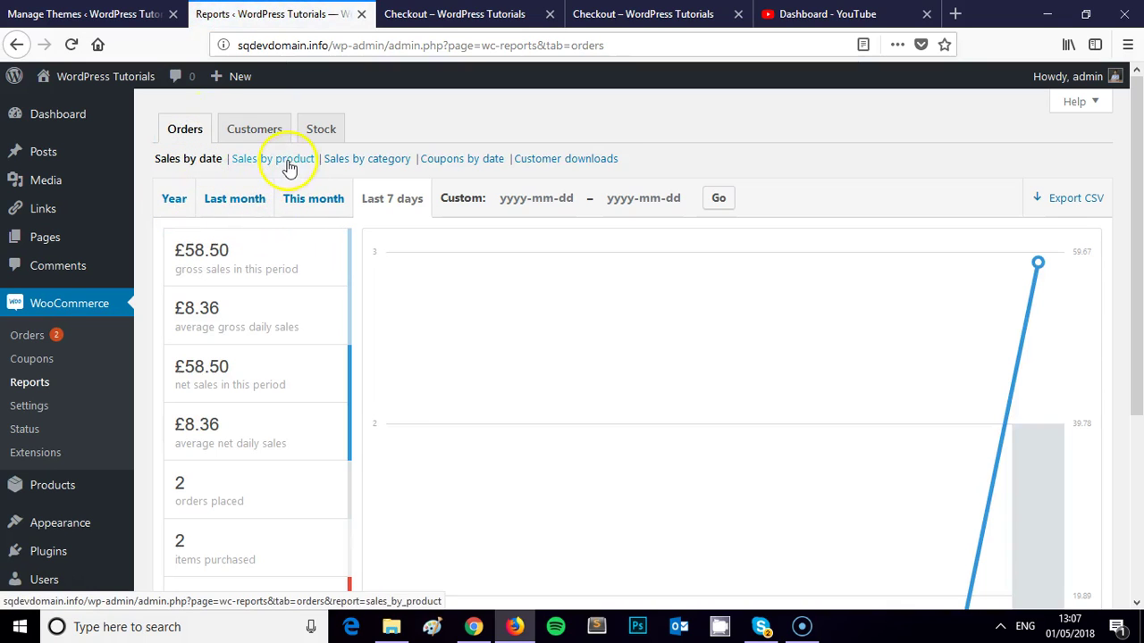
Step: View the Sales by product report, then switch to the Sales by category report
left_click(289, 161)
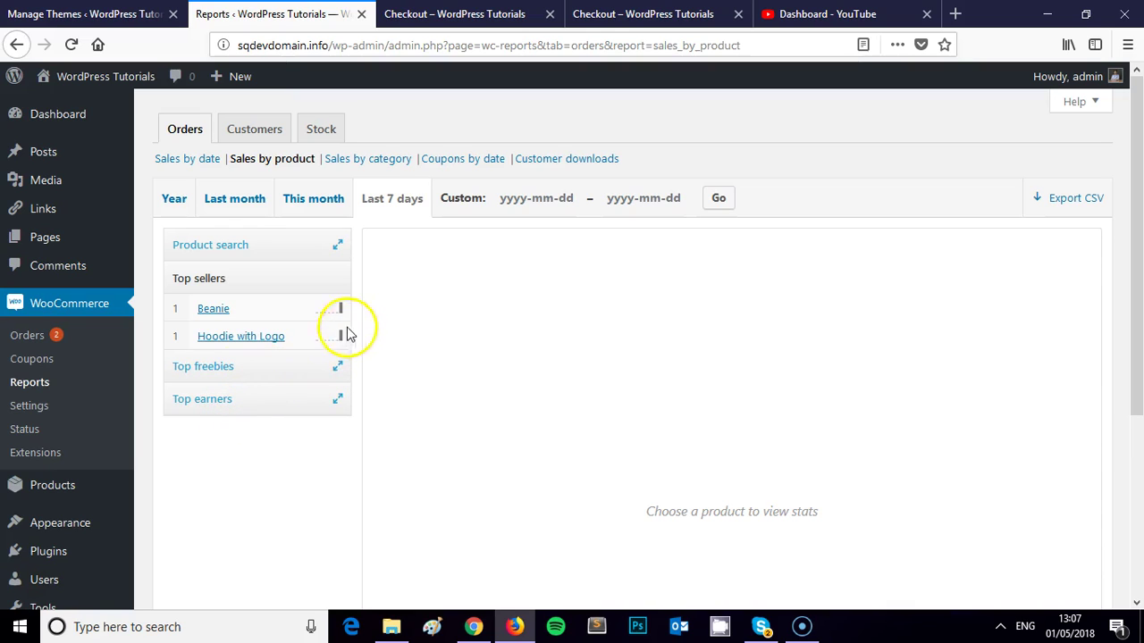
left_click(366, 160)
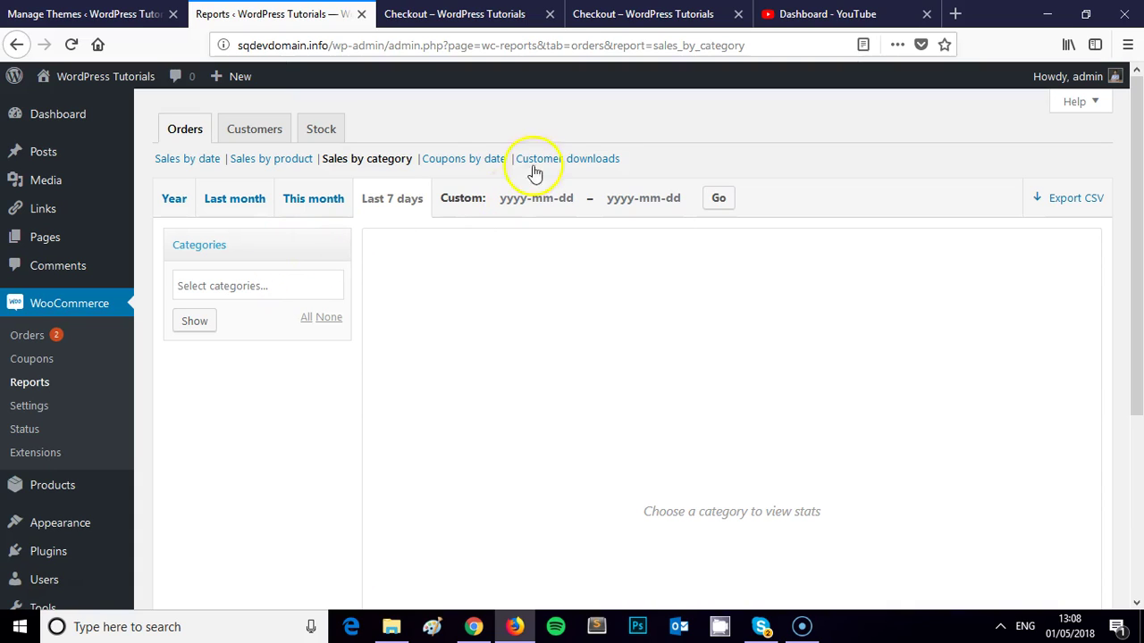
Step: Show Coupons by date for This month: £4.50 discounts, newcustomer18 most popular
left_click(483, 159)
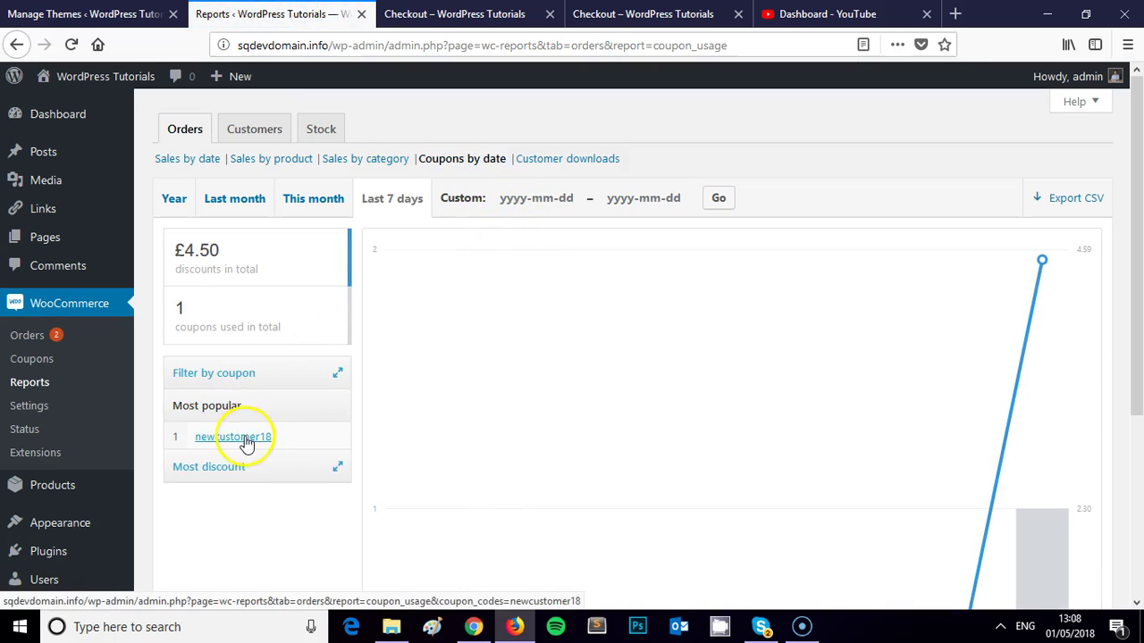
scroll(679, 330, "down", 3)
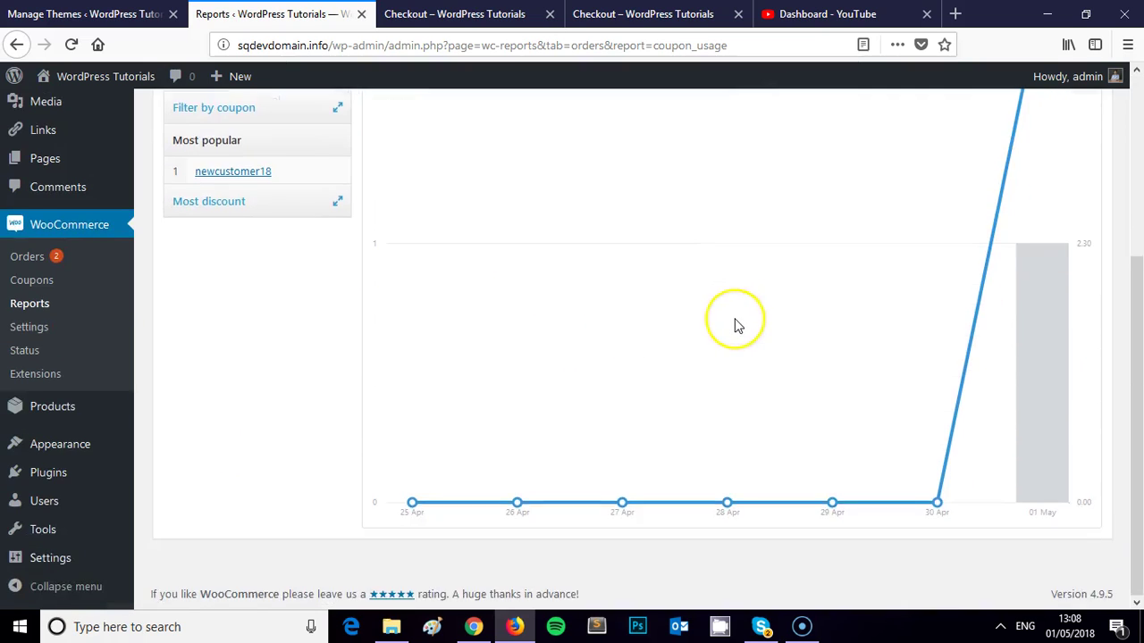
scroll(735, 326, "up", 3)
scroll(733, 324, "down", 3)
scroll(731, 326, "up", 3)
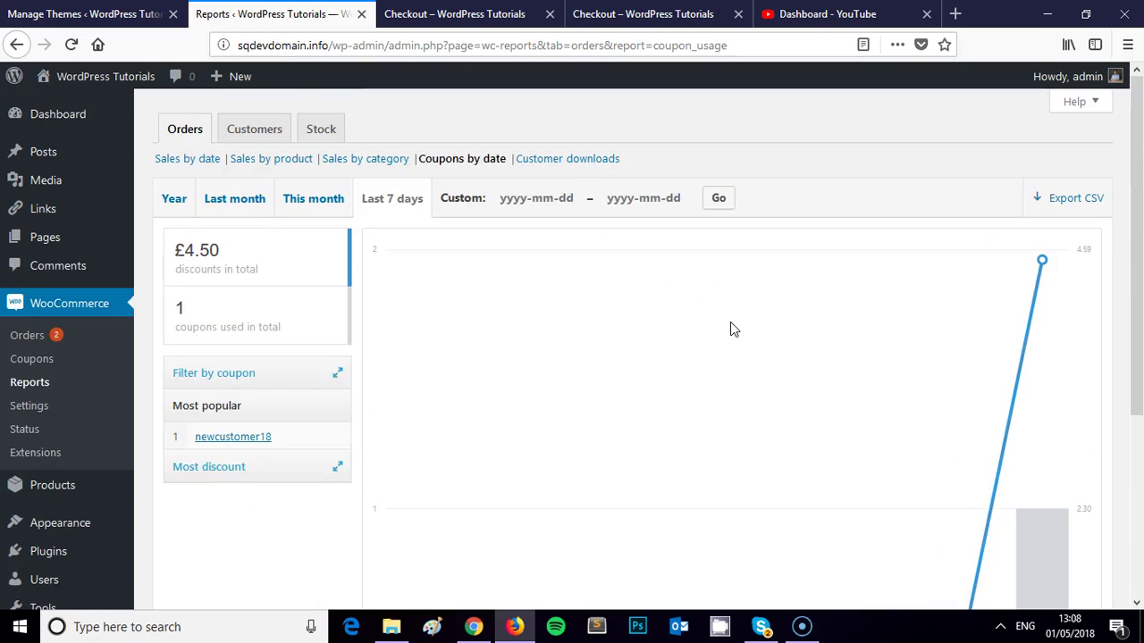
scroll(727, 329, "down", 3)
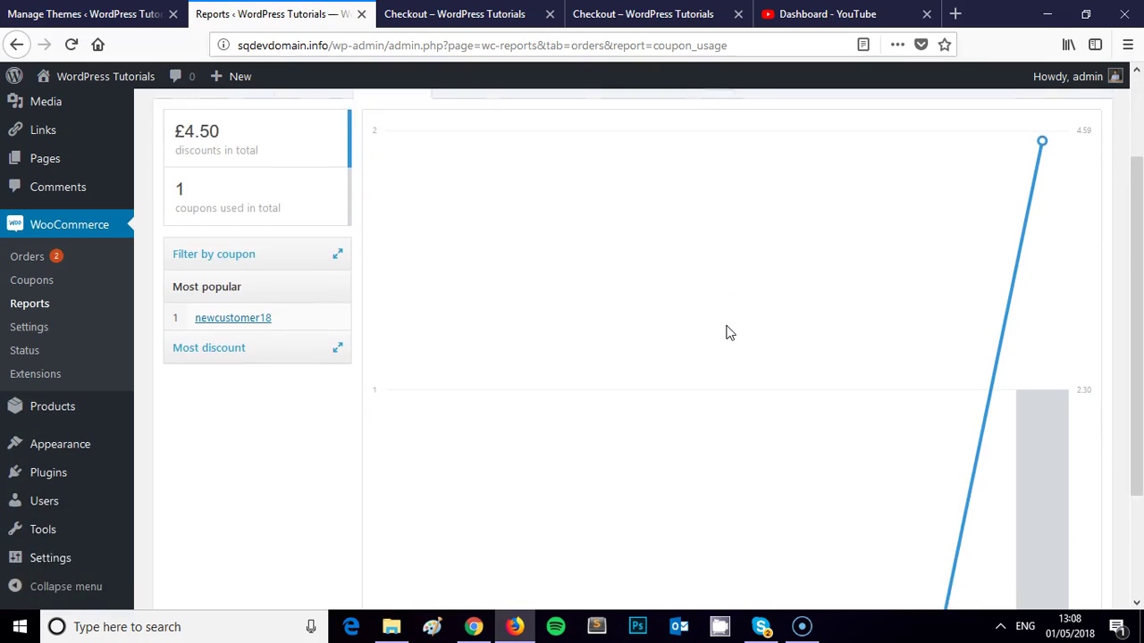
scroll(724, 335, "up", 3)
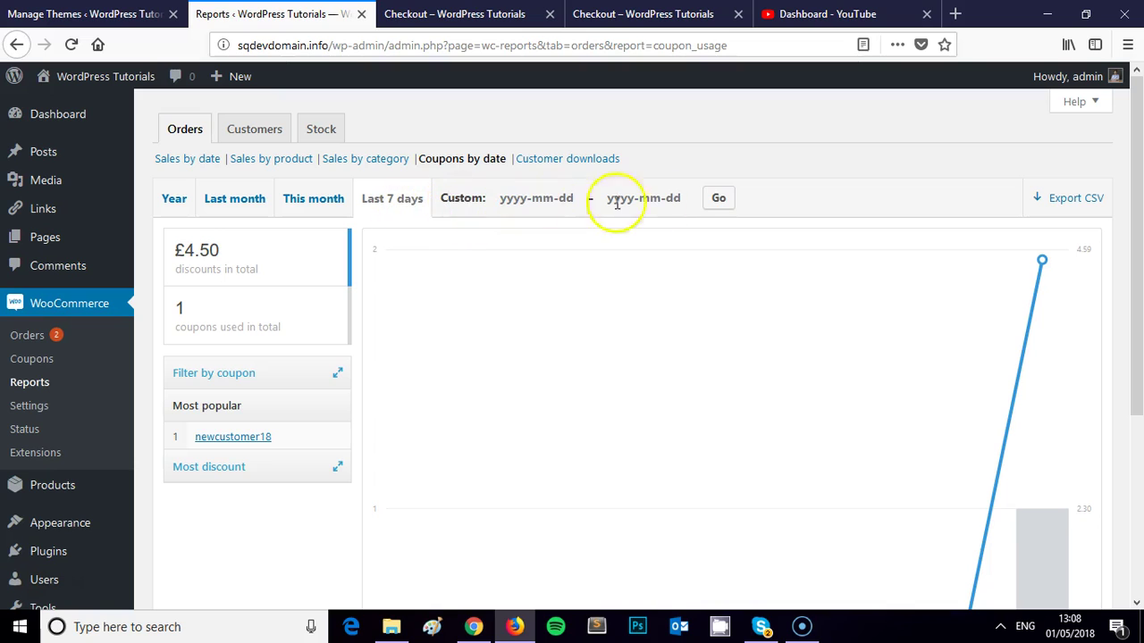
left_click(328, 203)
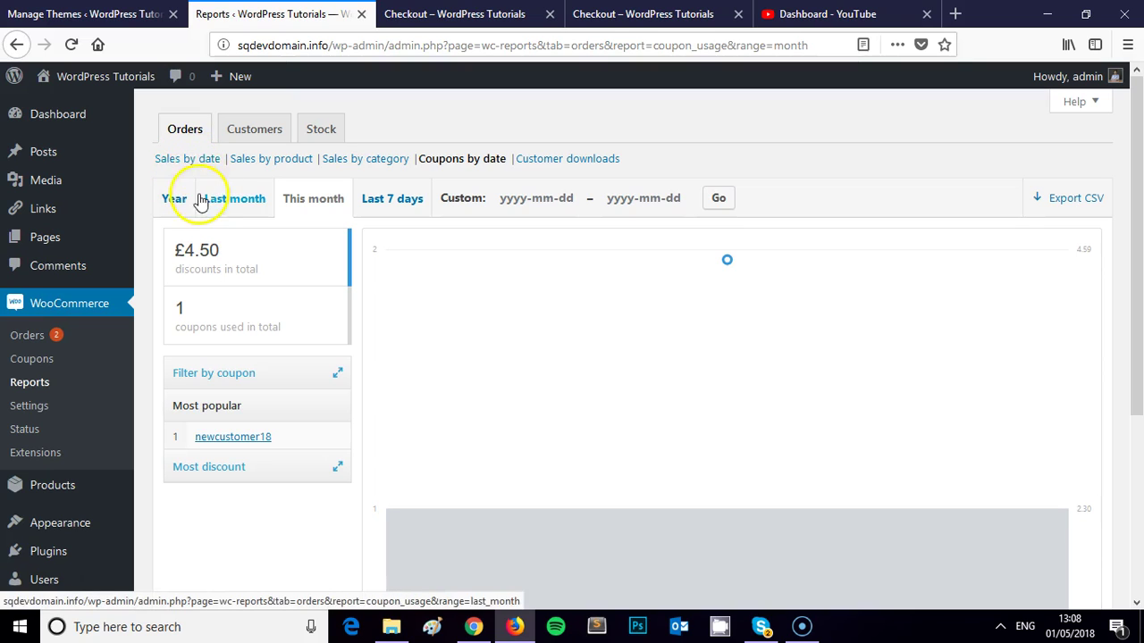
Step: Switch to Sales by date and compare This month and Last month figures
left_click(188, 159)
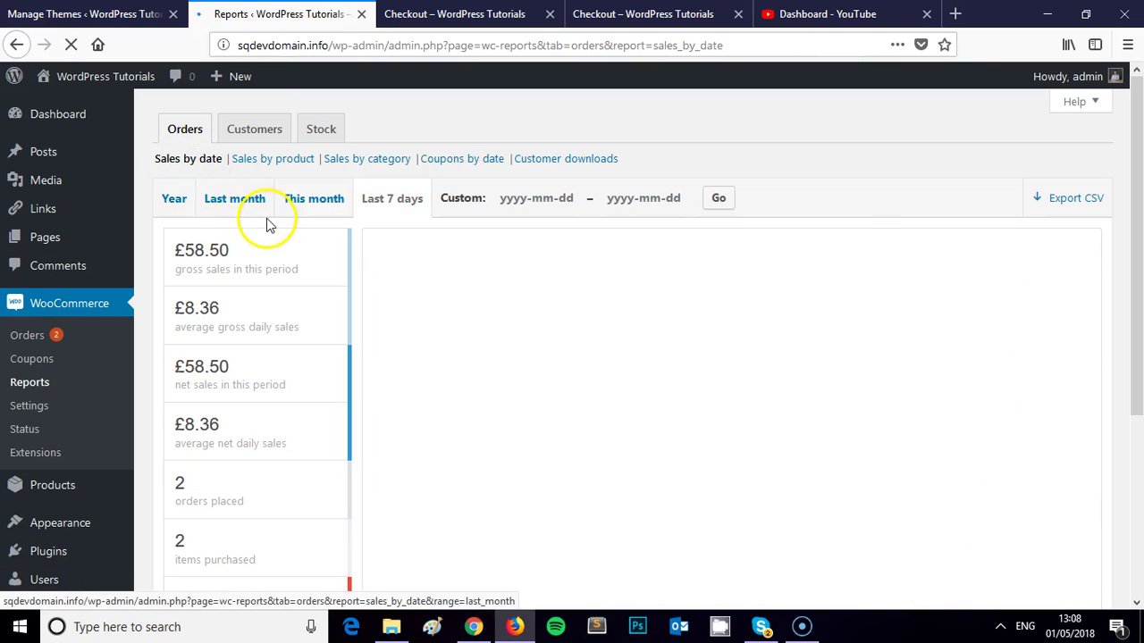
left_click(303, 208)
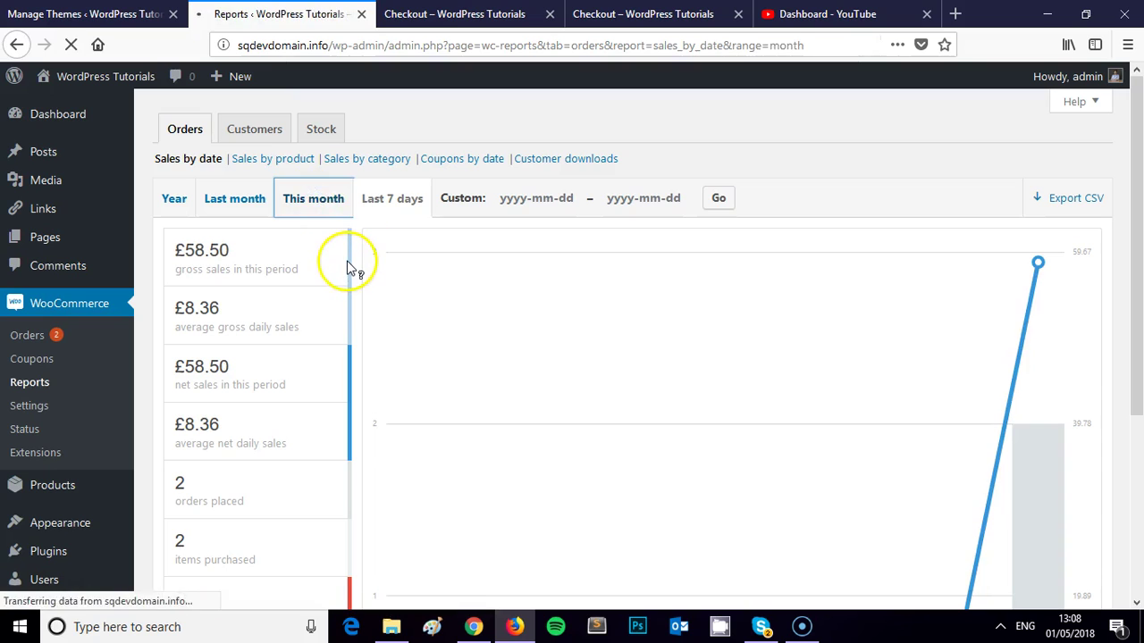
left_click(252, 210)
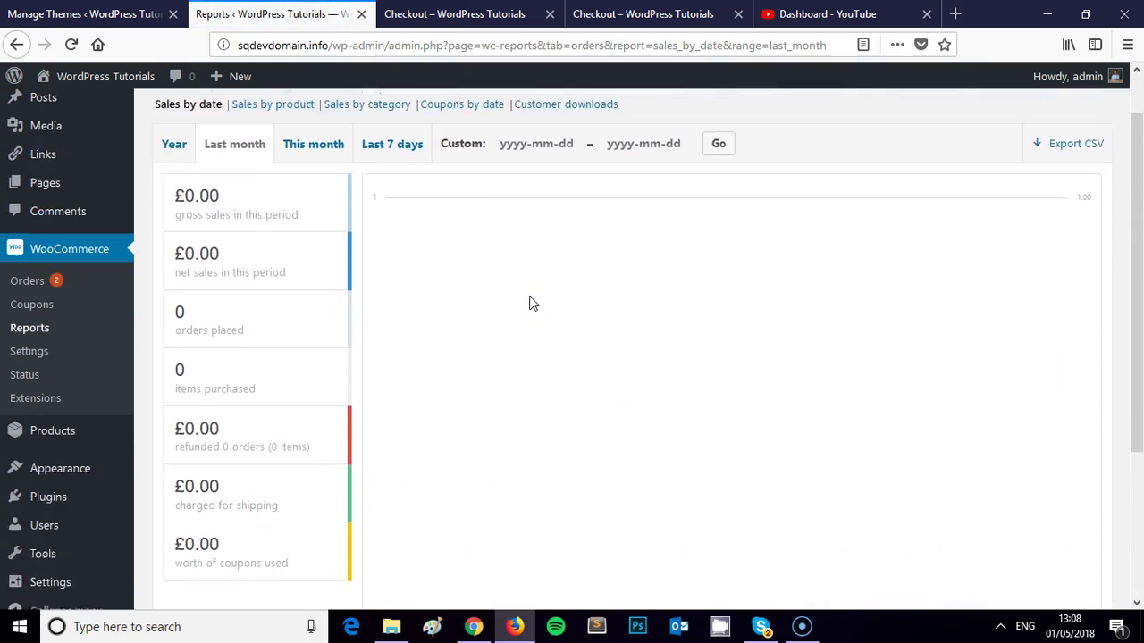
left_click(497, 298)
scroll(499, 299, "down", 1)
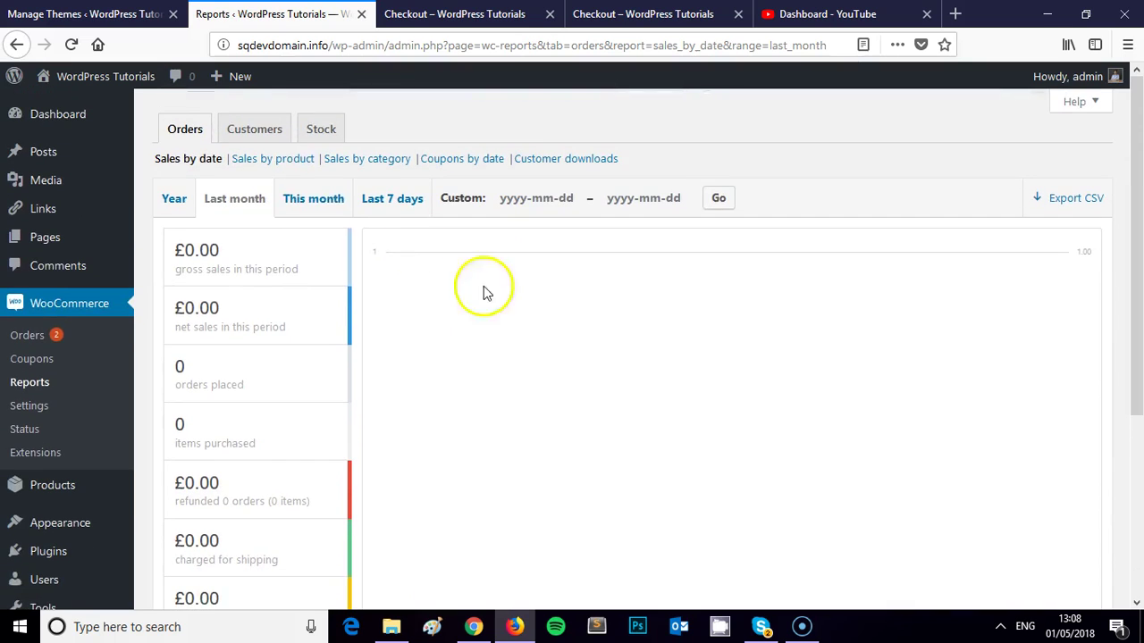
left_click(304, 198)
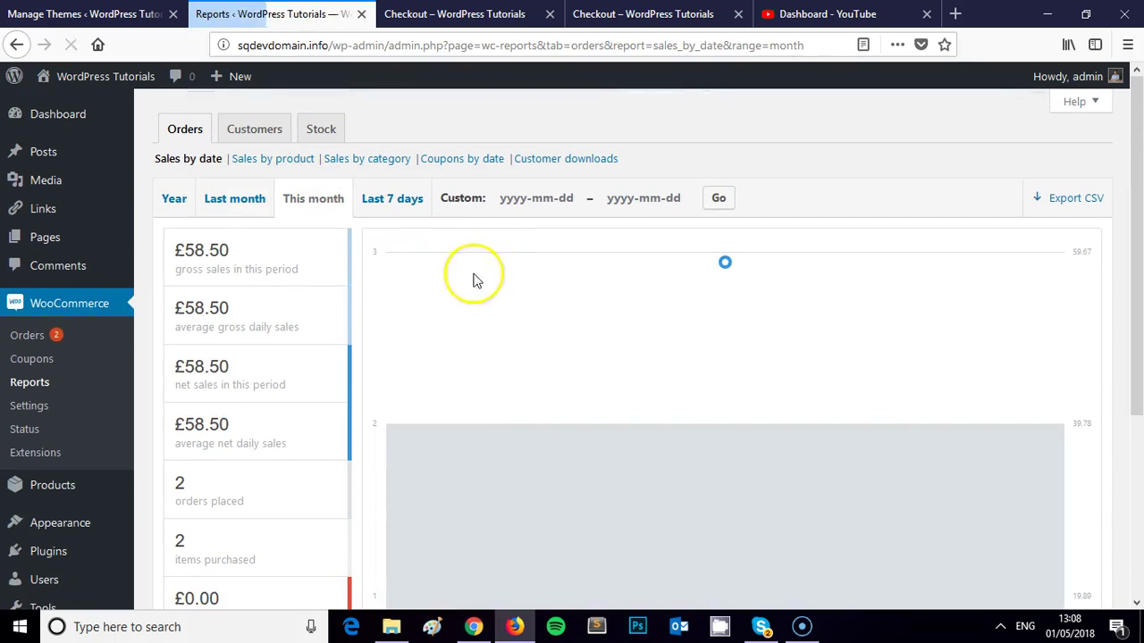
Step: Set the range to Year: £58.50 gross, £11.70 average monthly sales, 2 orders
left_click(174, 200)
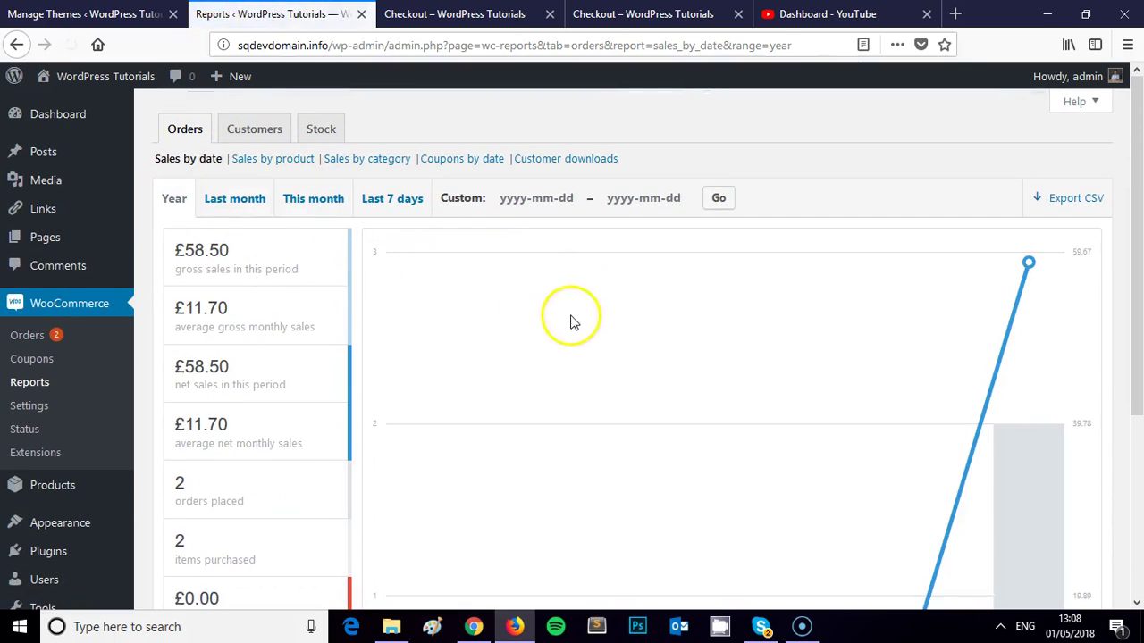
scroll(574, 320, "down", 3)
scroll(575, 323, "up", 3)
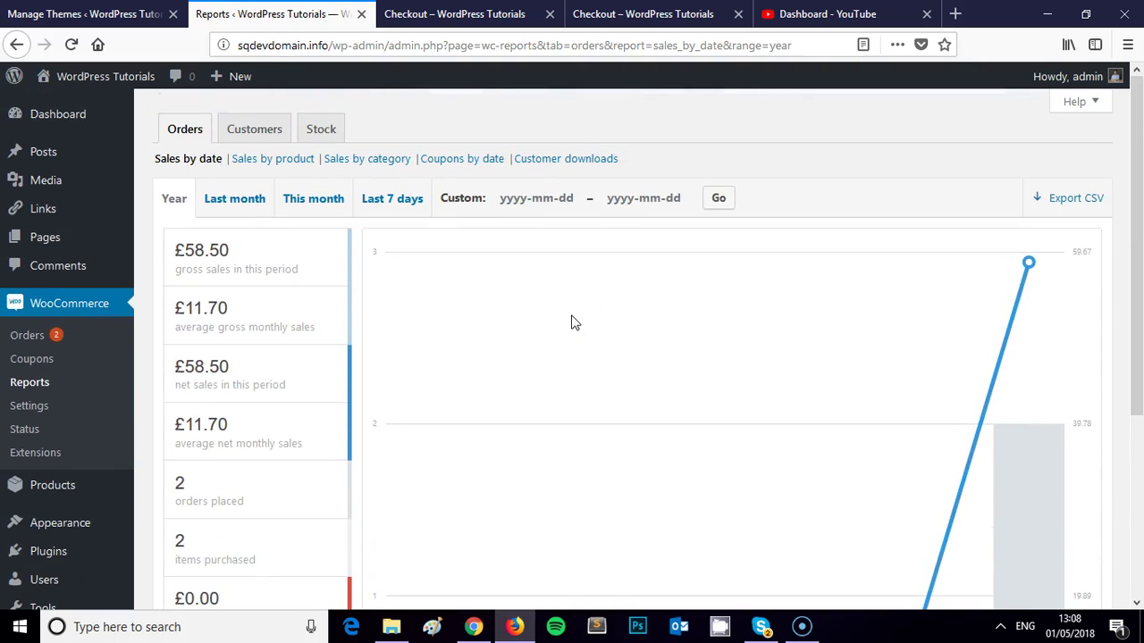
scroll(574, 321, "down", 3)
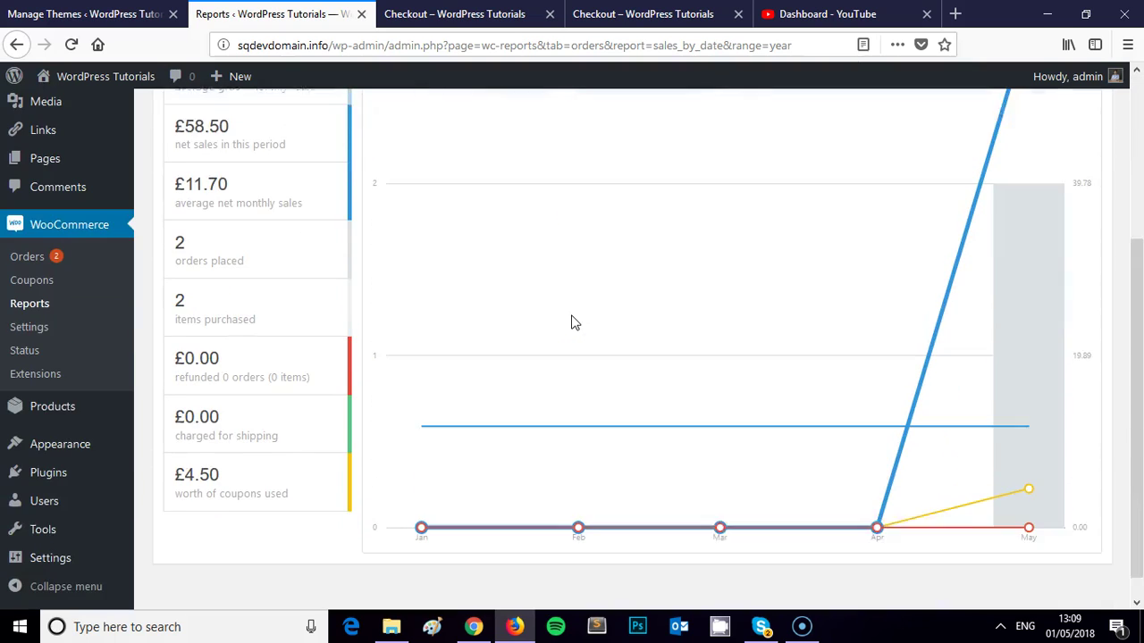
Step: Inspect individual points on the year's sales chart
left_click(570, 318)
scroll(570, 319, "up", 3)
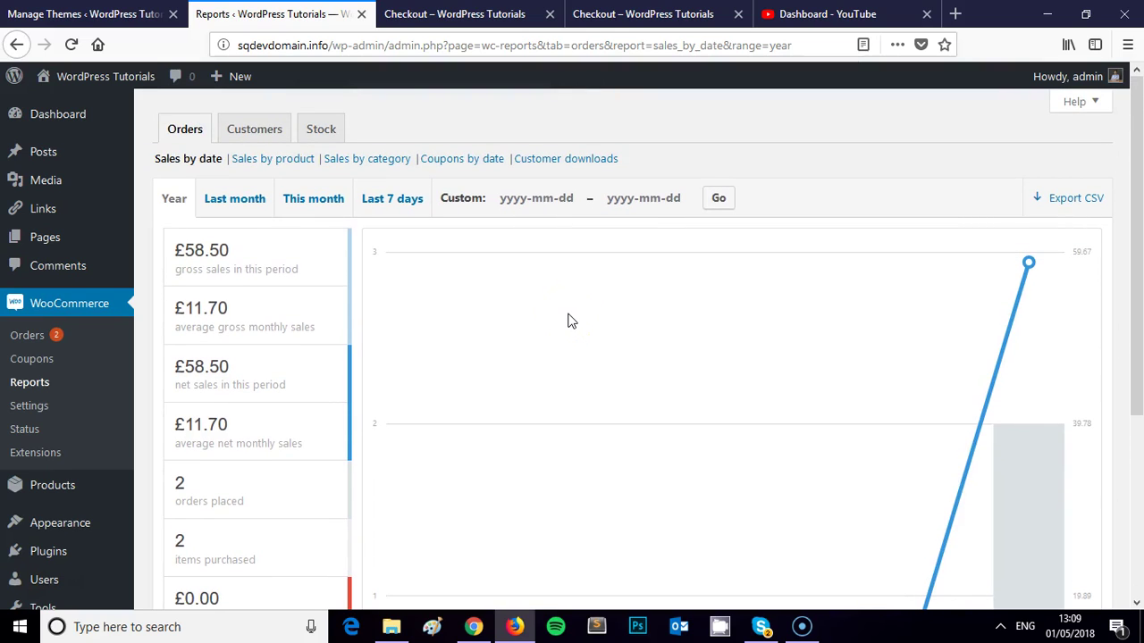
left_click(532, 325)
scroll(556, 332, "down", 3)
scroll(552, 337, "up", 3)
left_click(567, 335)
left_click(564, 325)
left_click(506, 309)
scroll(506, 309, "down", 3)
left_click(528, 319)
scroll(597, 375, "up", 3)
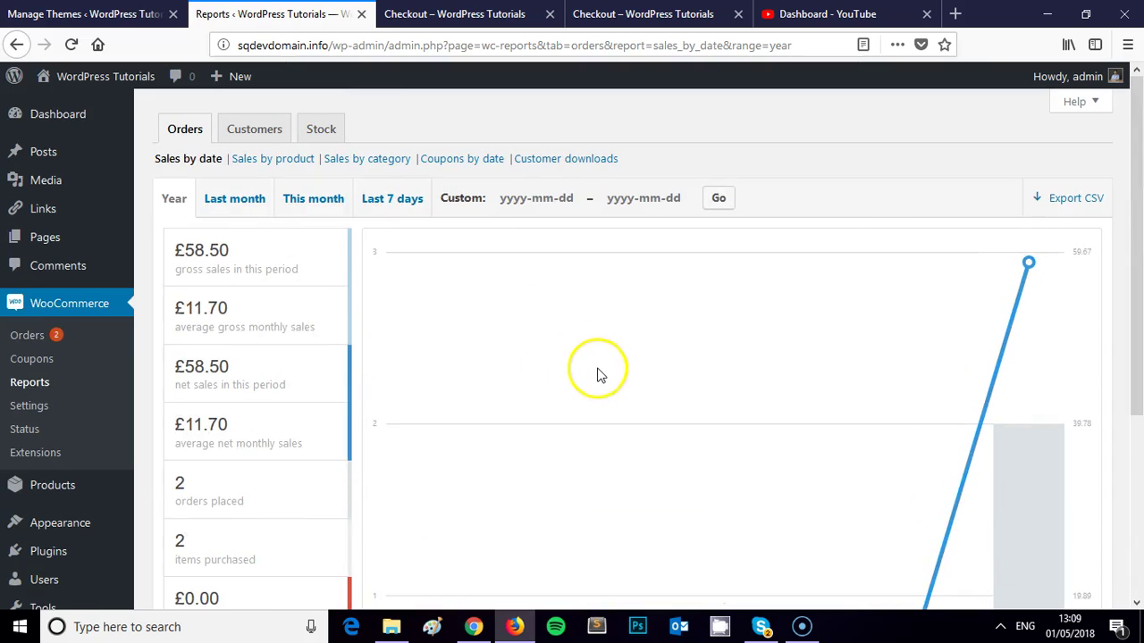